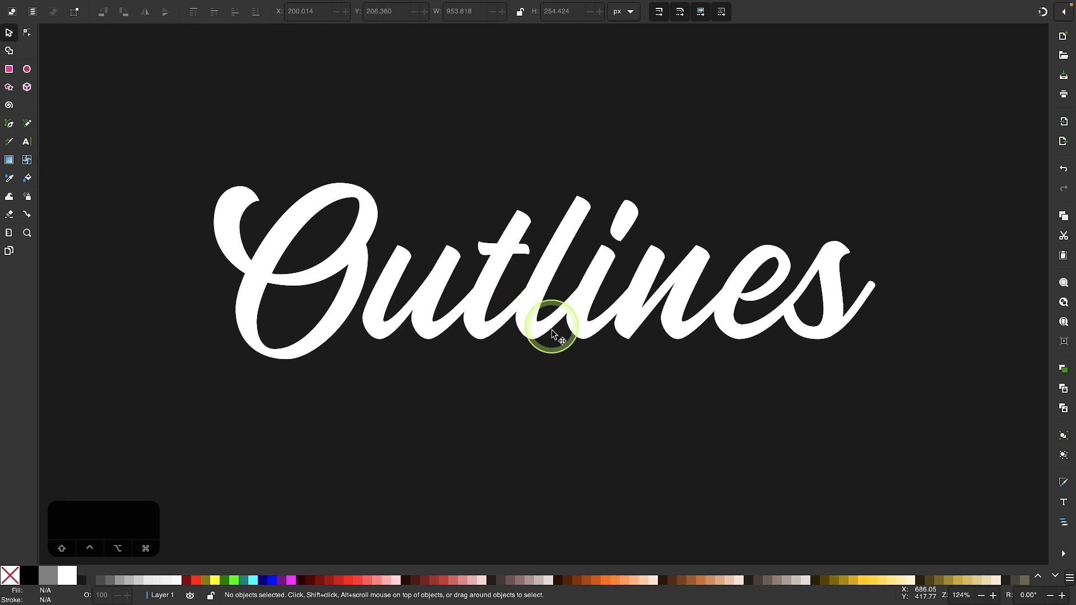
Select the Outlines text and give it a red (#FF0000) stroke, checking how the stroke covers the letters
{"action": "left_click", "coordinate": [535, 320]}
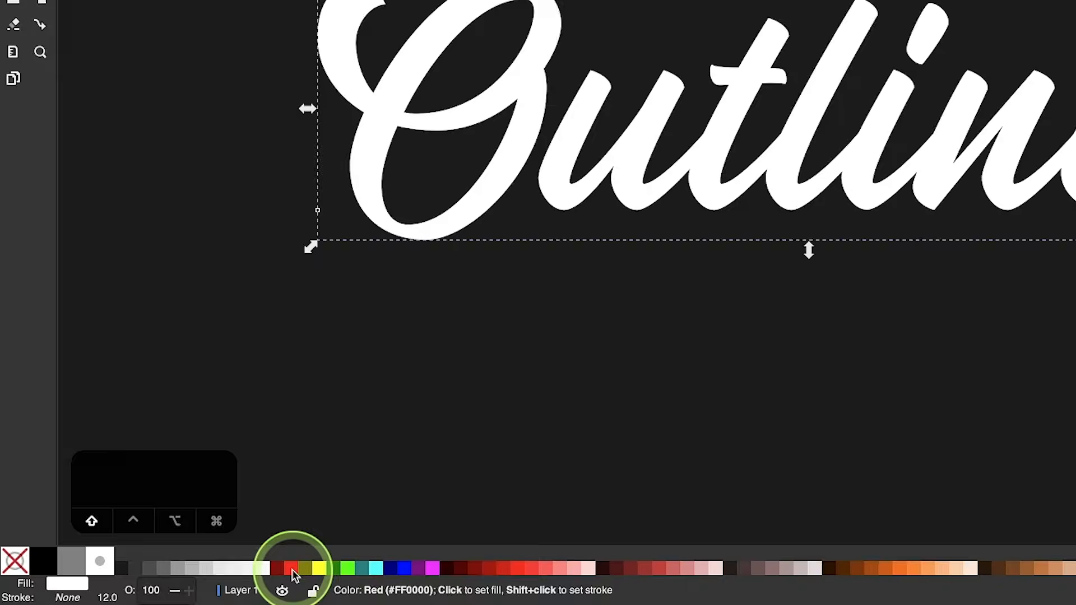
{"action": "left_click", "coordinate": [293, 569], "text": "shift"}
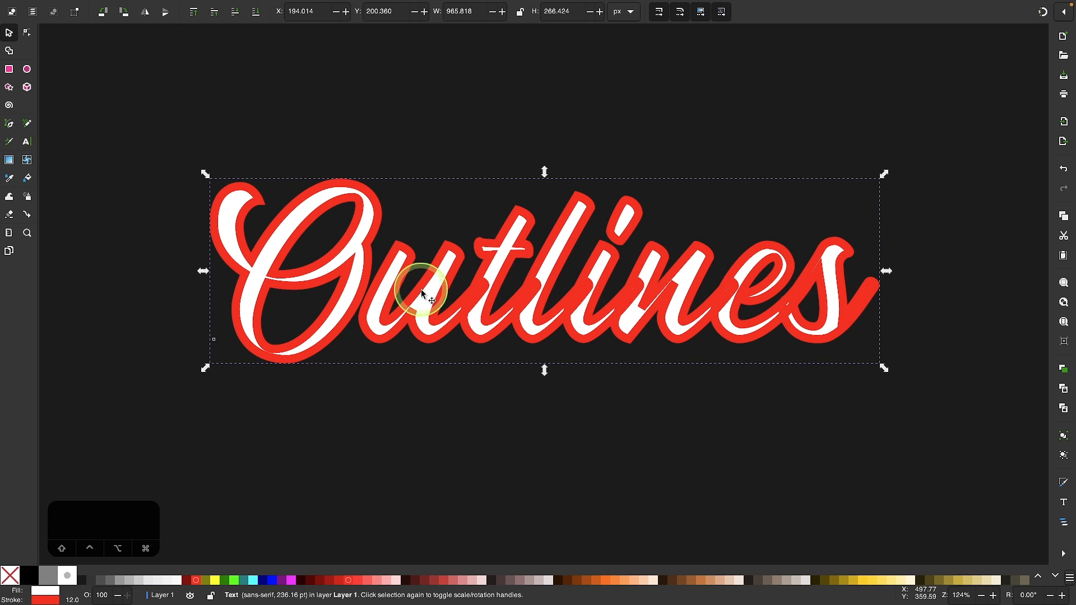
{"action": "scroll", "coordinate": [408, 290], "scroll_direction": "up", "scroll_amount": 2}
{"action": "scroll", "coordinate": [408, 290], "scroll_direction": "up", "scroll_amount": 1}
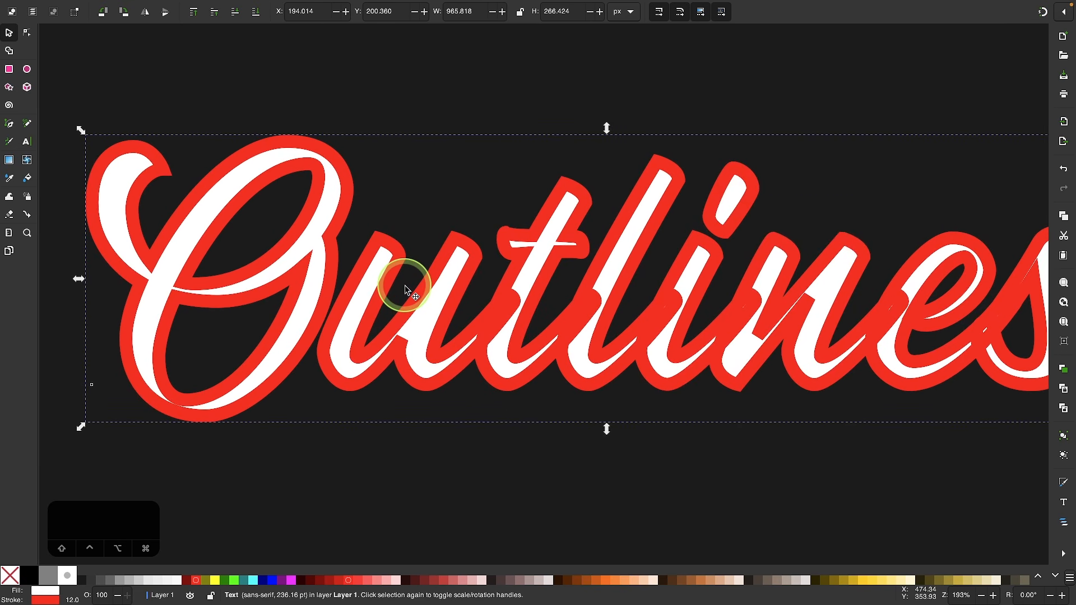
{"action": "scroll", "coordinate": [729, 325], "scroll_direction": "right", "scroll_amount": 3}
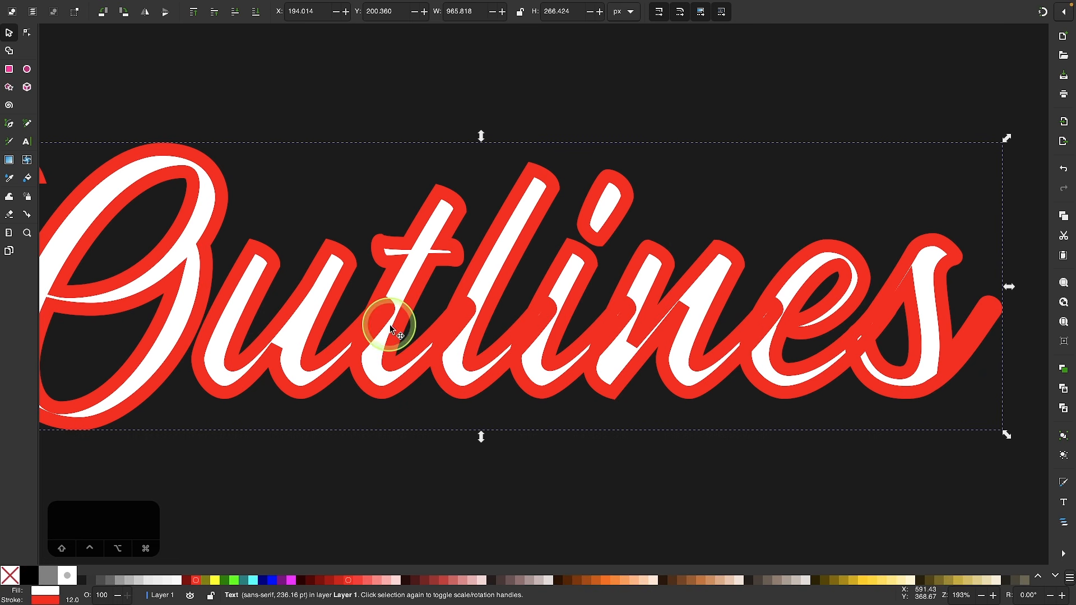
{"action": "scroll", "coordinate": [392, 305], "scroll_direction": "left", "scroll_amount": 4}
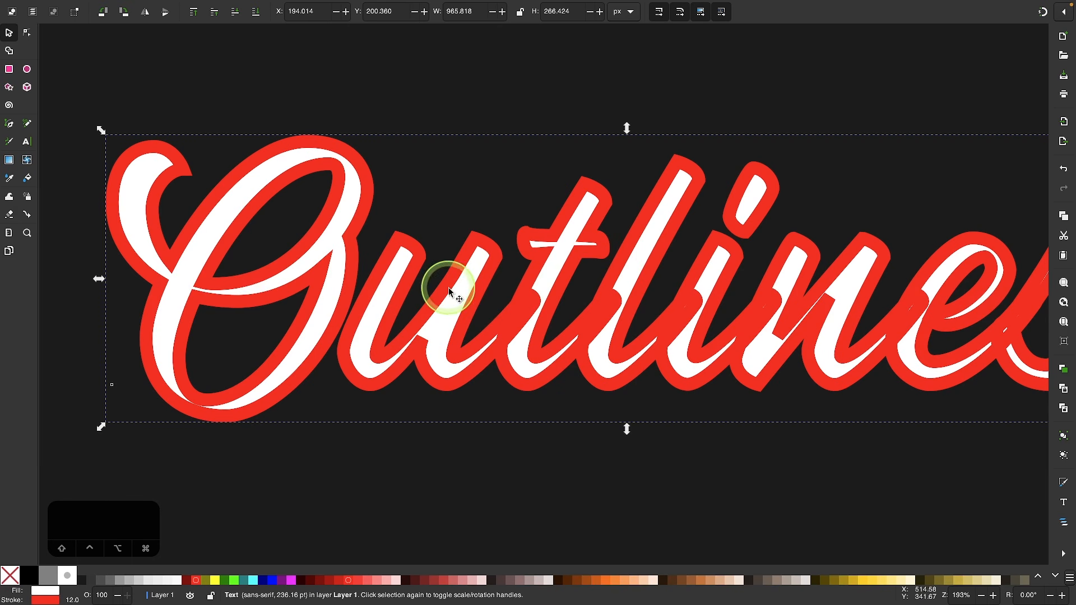
{"action": "scroll", "coordinate": [521, 246], "scroll_direction": "down", "scroll_amount": 2}
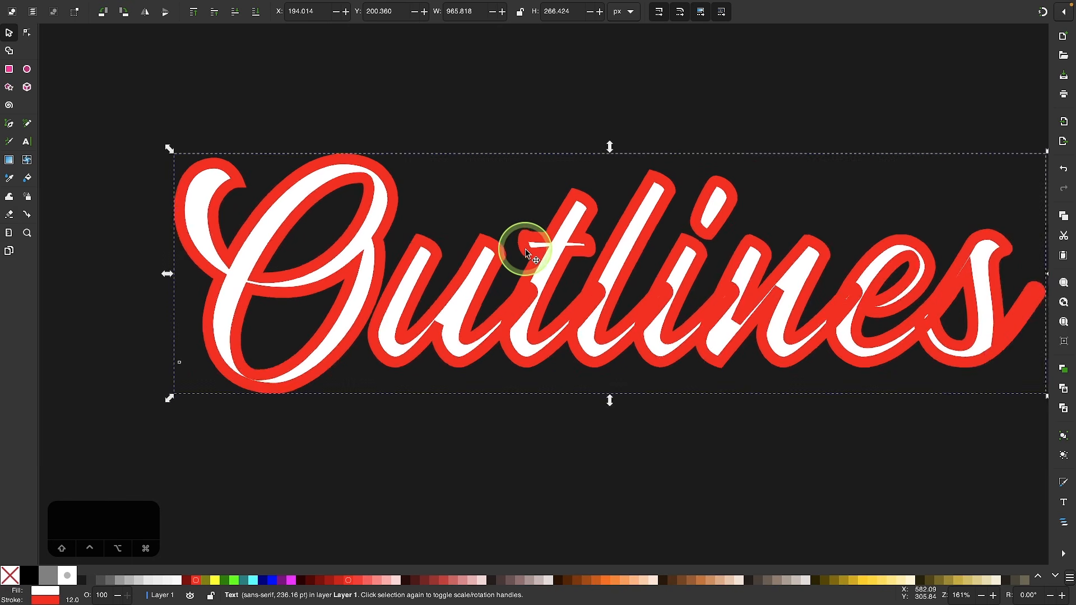
{"action": "scroll", "coordinate": [527, 253], "scroll_direction": "down", "scroll_amount": 2}
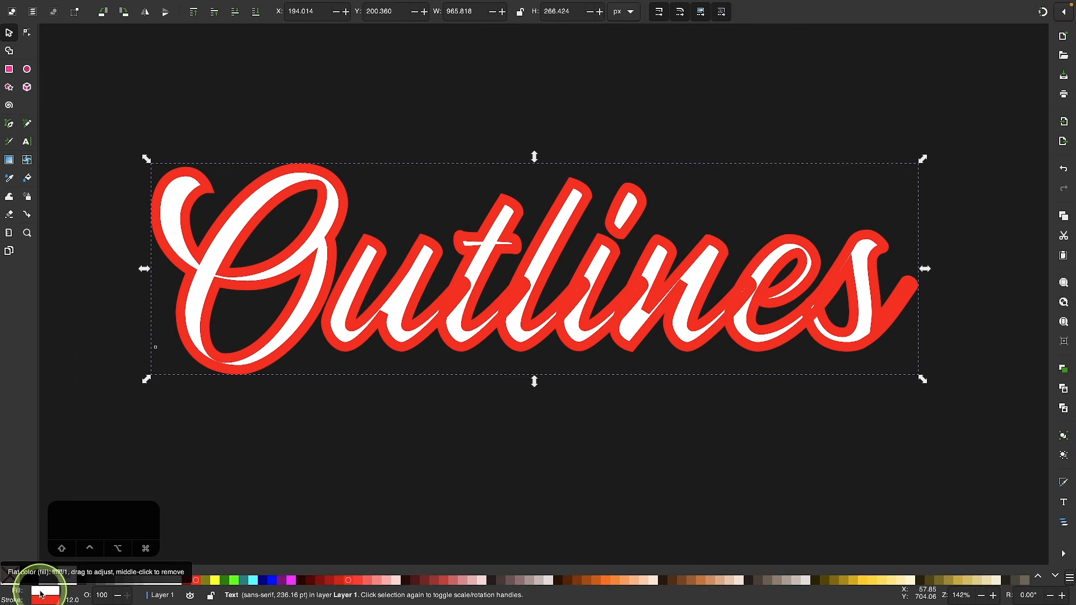
Open the text's fill and stroke settings and set the paint order to Stroke, Fill, Markers
{"action": "left_click", "coordinate": [41, 594]}
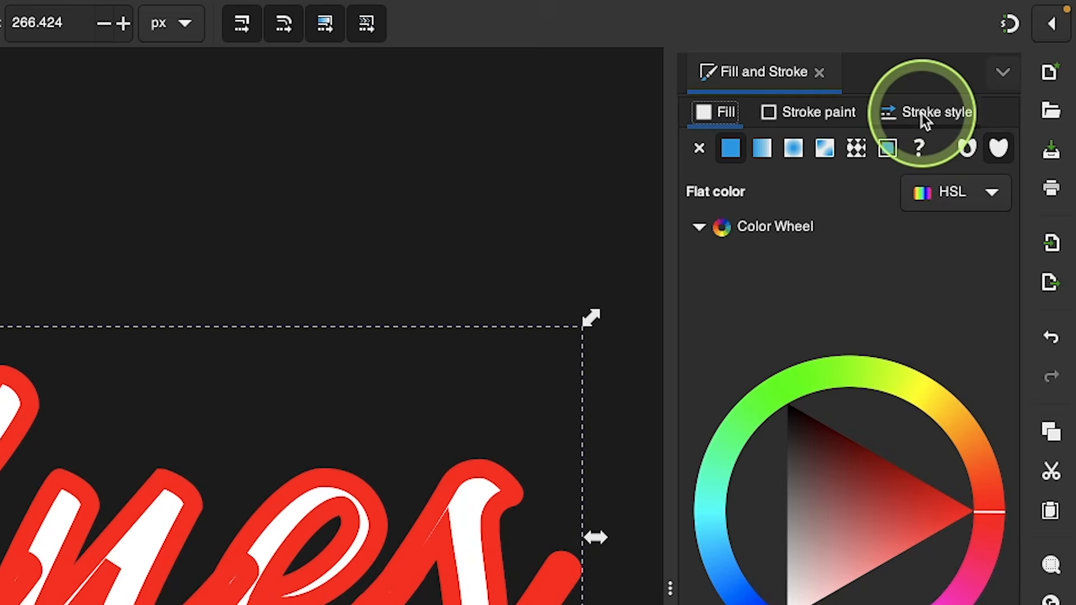
{"action": "left_click", "coordinate": [1000, 57]}
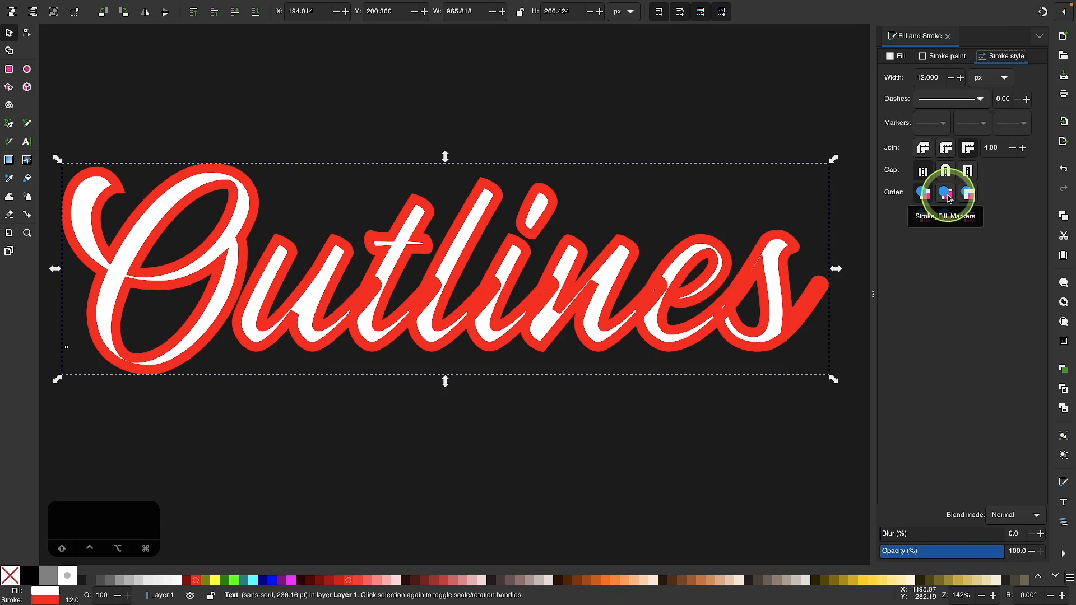
{"action": "left_click", "coordinate": [947, 195]}
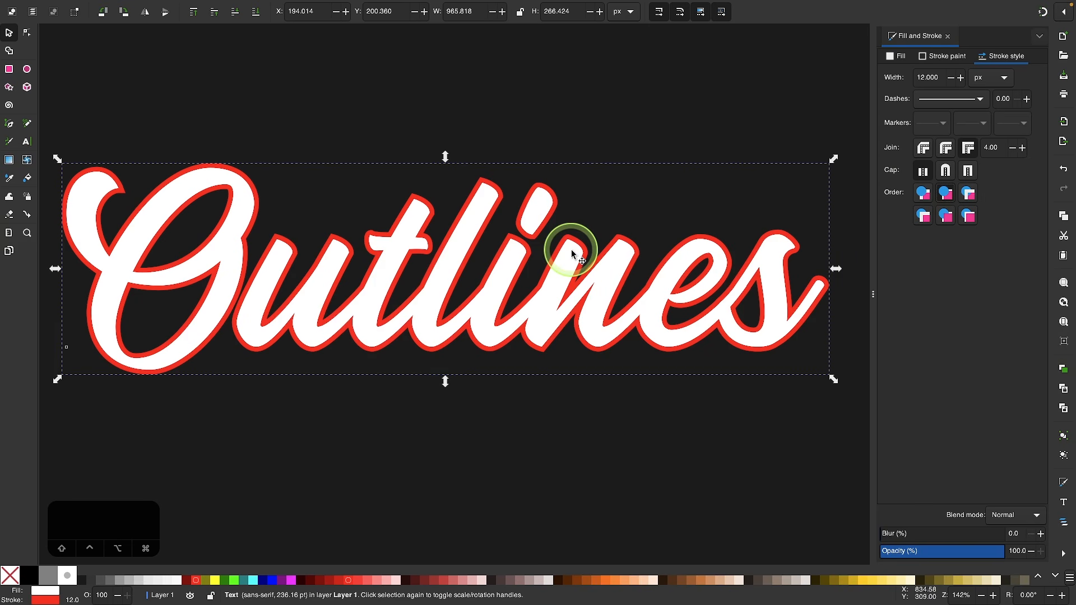
Try a stroke width of about 35.6 px on the text and reduce it to 16.2 px
{"action": "left_click", "coordinate": [962, 78]}
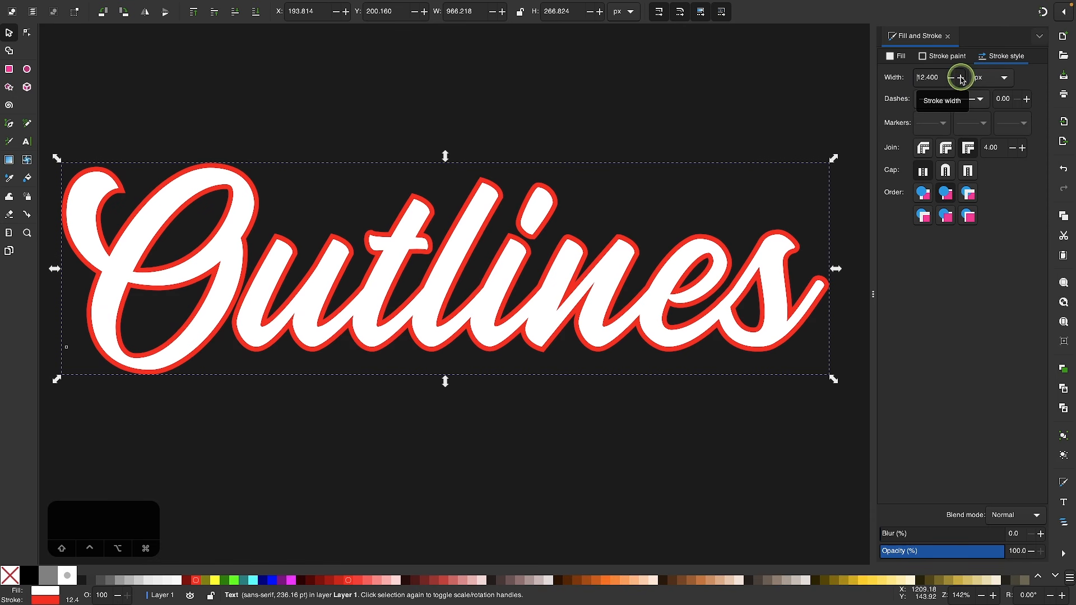
{"action": "left_click_drag", "start_coordinate": [962, 79], "coordinate": [962, 80]}
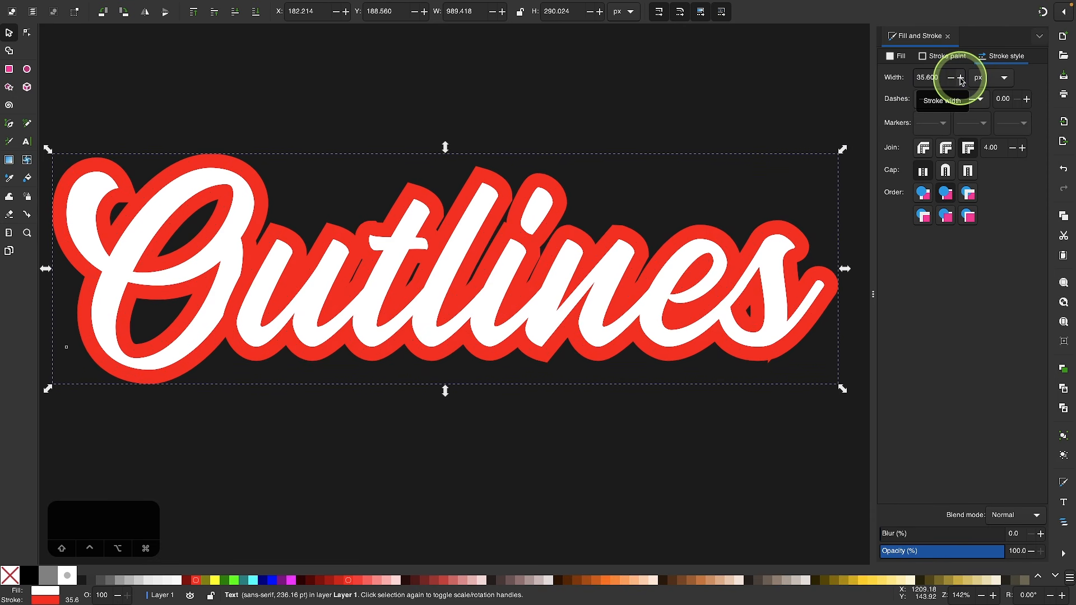
{"action": "left_click_drag", "start_coordinate": [953, 82], "coordinate": [952, 83]}
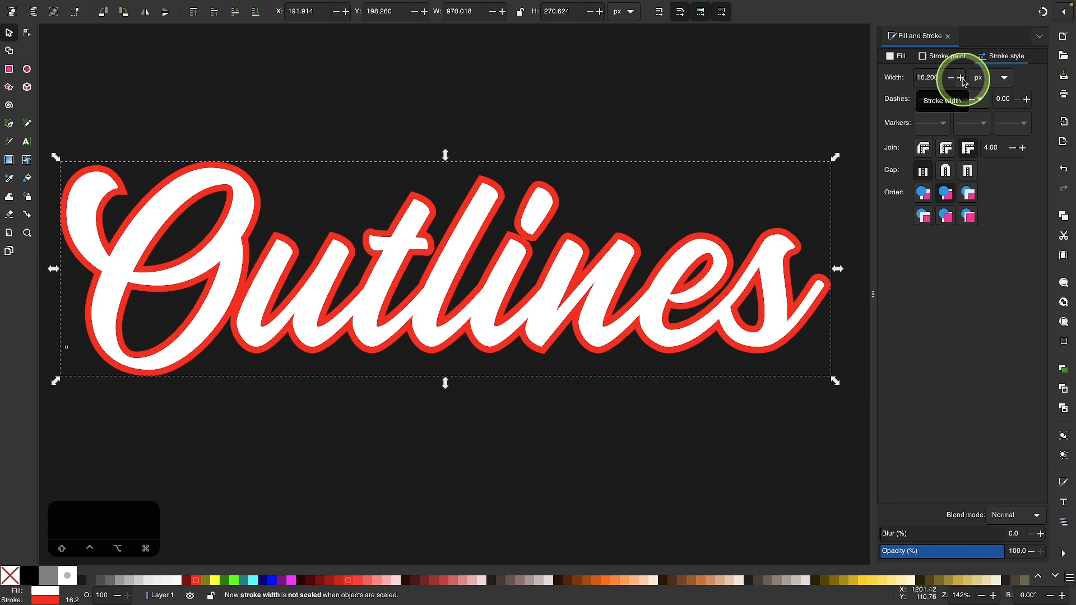
Examine the outline's corners on the letters up close and set the stroke's join style to round
{"action": "scroll", "coordinate": [387, 209], "scroll_direction": "up", "scroll_amount": 2, "text": "ctrl"}
{"action": "scroll", "coordinate": [387, 209], "scroll_direction": "up", "scroll_amount": 4, "text": "ctrl"}
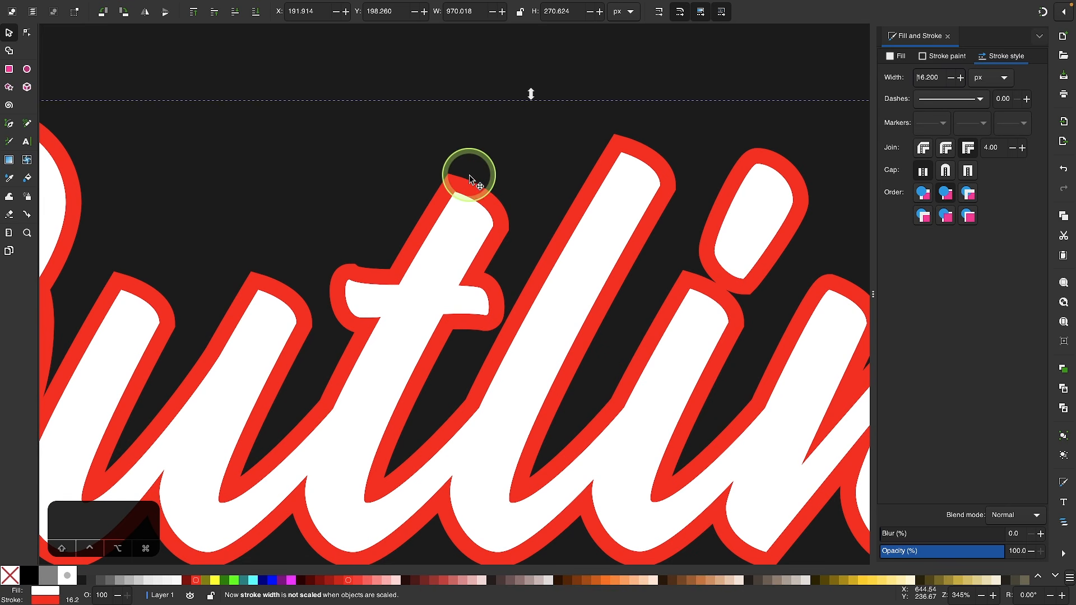
{"action": "scroll", "coordinate": [489, 190], "scroll_direction": "down", "scroll_amount": 3, "text": "ctrl"}
{"action": "scroll", "coordinate": [490, 186], "scroll_direction": "left", "scroll_amount": 1}
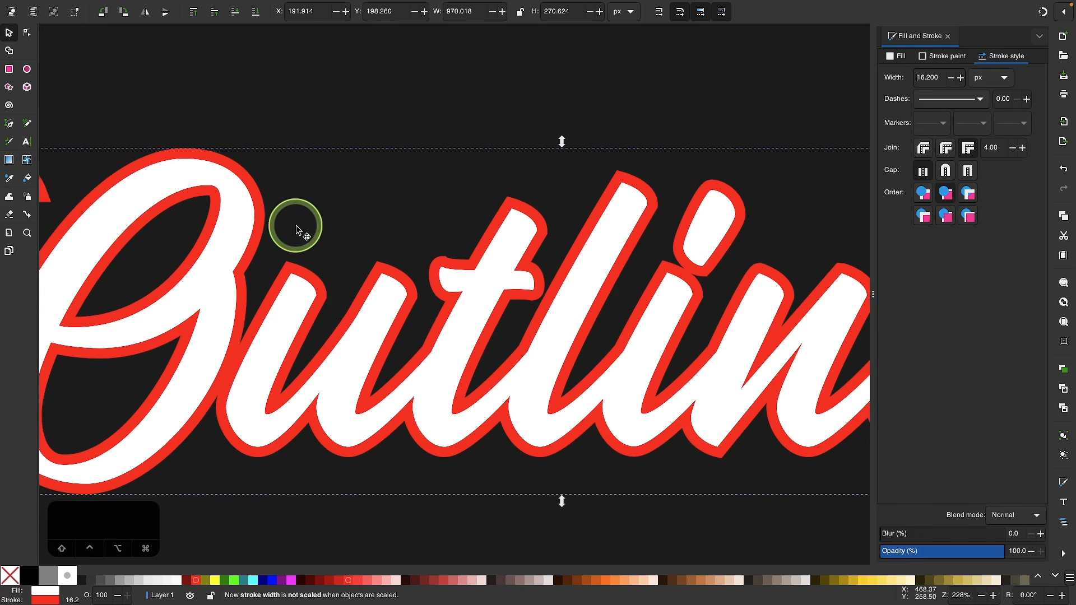
{"action": "scroll", "coordinate": [437, 303], "scroll_direction": "left", "scroll_amount": 2}
{"action": "scroll", "coordinate": [438, 304], "scroll_direction": "right", "scroll_amount": 1}
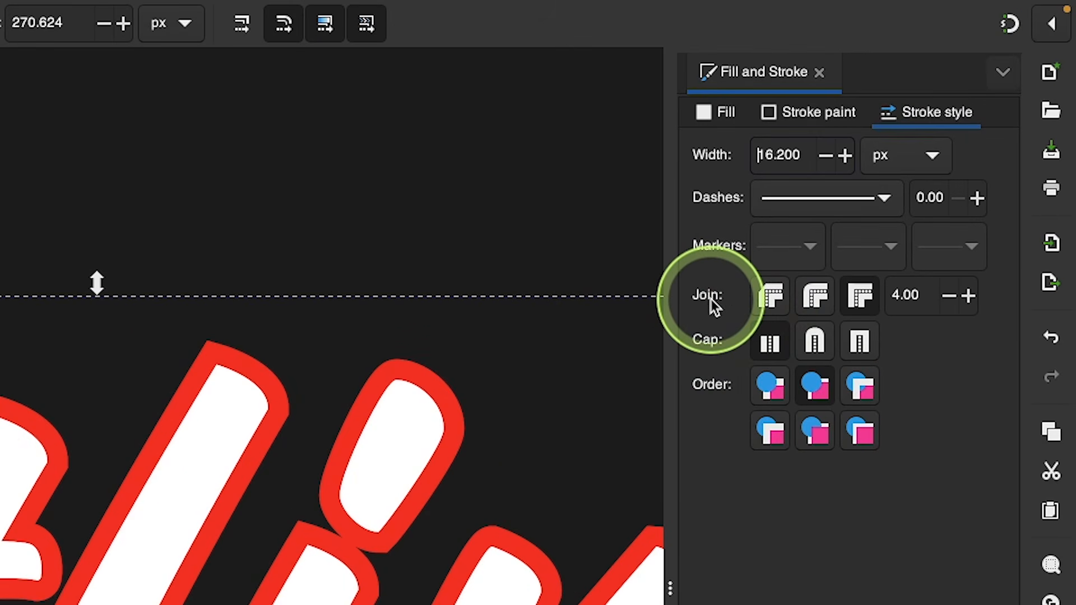
{"action": "left_click", "coordinate": [823, 300]}
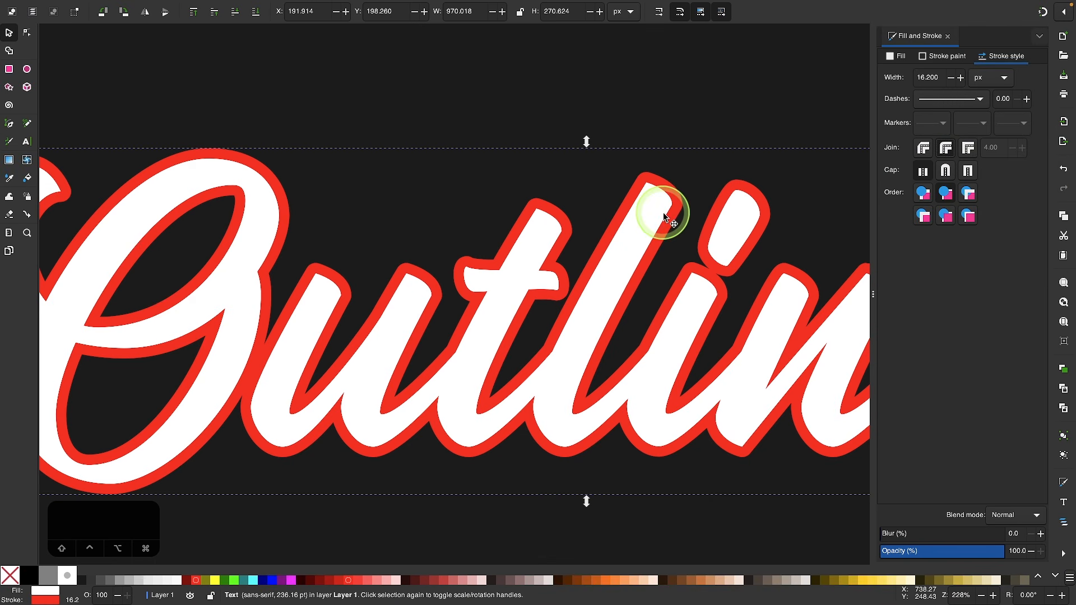
Compare the outline's corners by switching the stroke to a miter join and back to the round join
{"action": "scroll", "coordinate": [503, 220], "scroll_direction": "left", "scroll_amount": 2}
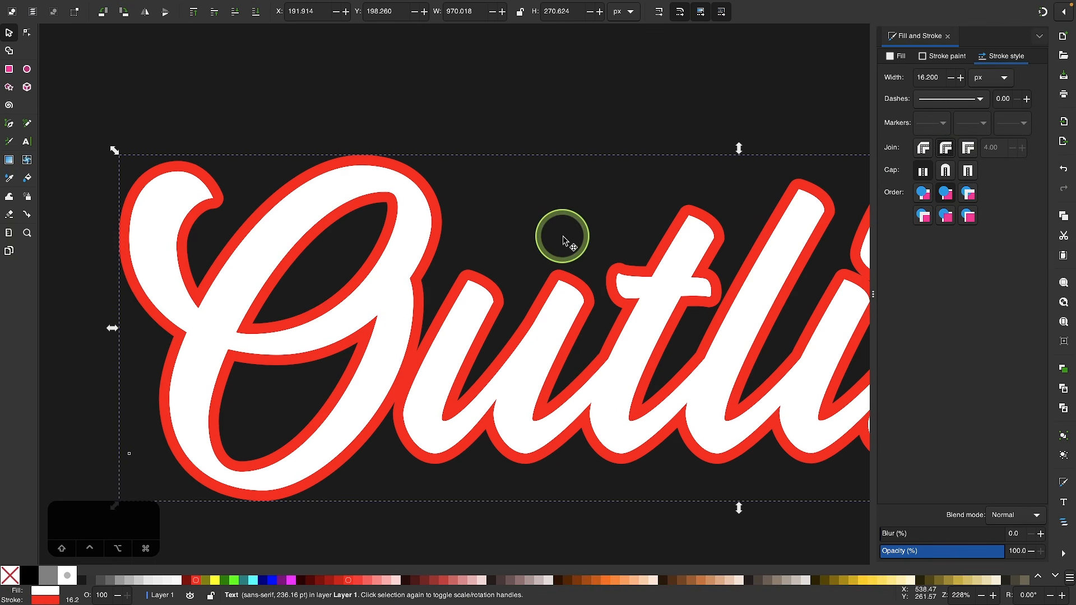
{"action": "scroll", "coordinate": [561, 236], "scroll_direction": "right", "scroll_amount": 5}
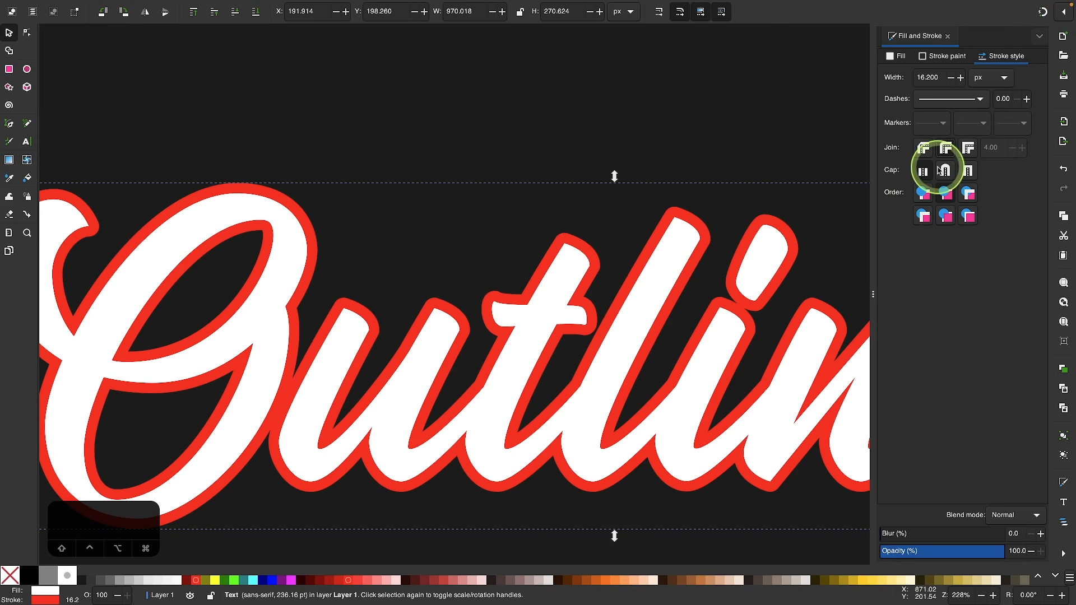
{"action": "left_click", "coordinate": [970, 150]}
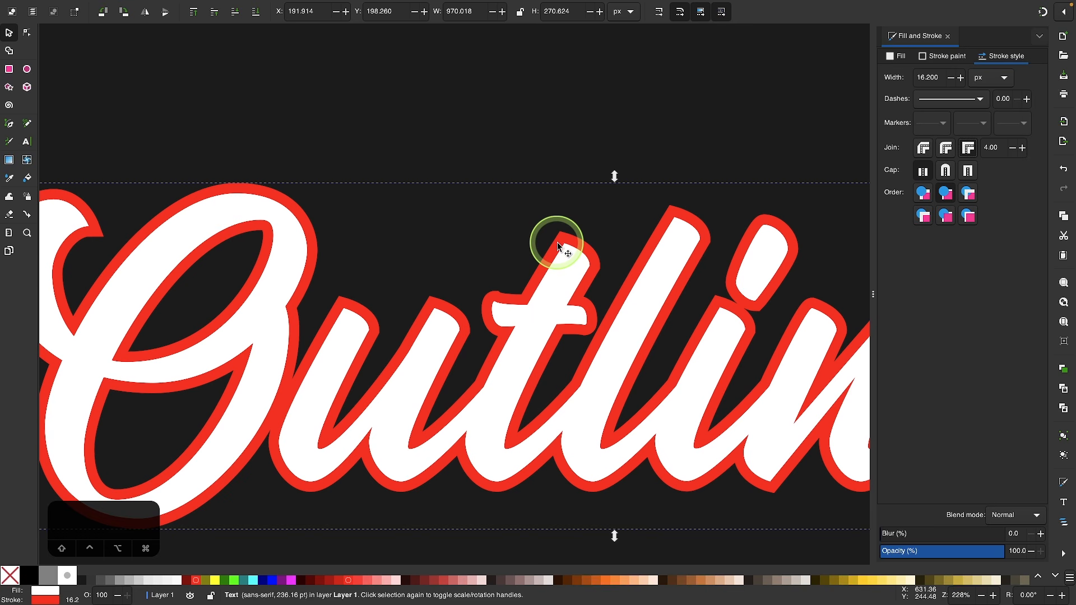
{"action": "left_click", "coordinate": [947, 149]}
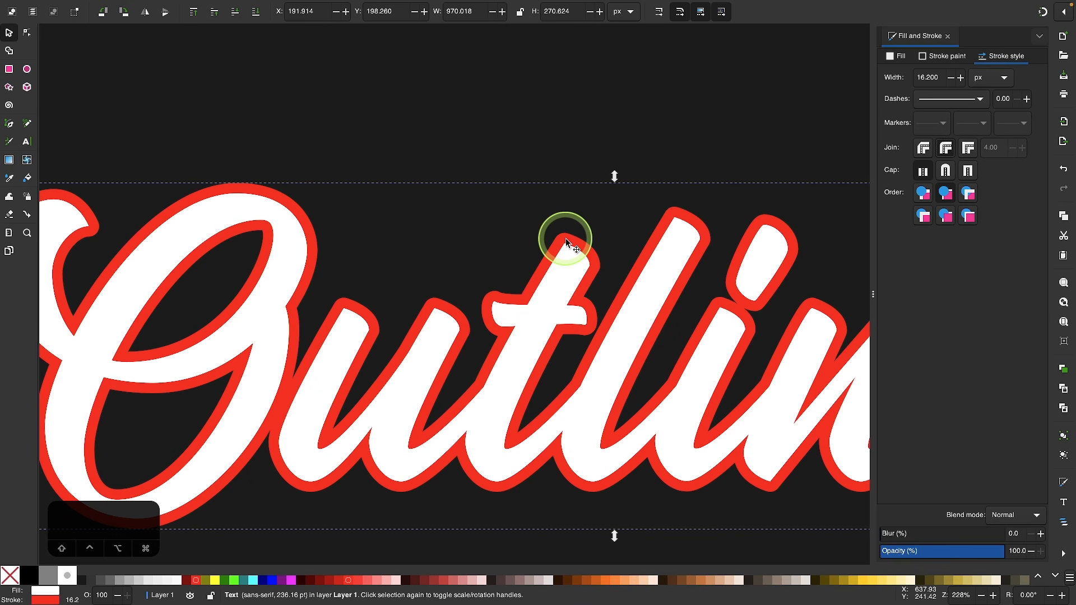
Try scaling the Outlines text down proportionally to about 508 px wide, and undo the resize
{"action": "scroll", "coordinate": [566, 241], "scroll_direction": "down", "scroll_amount": 5}
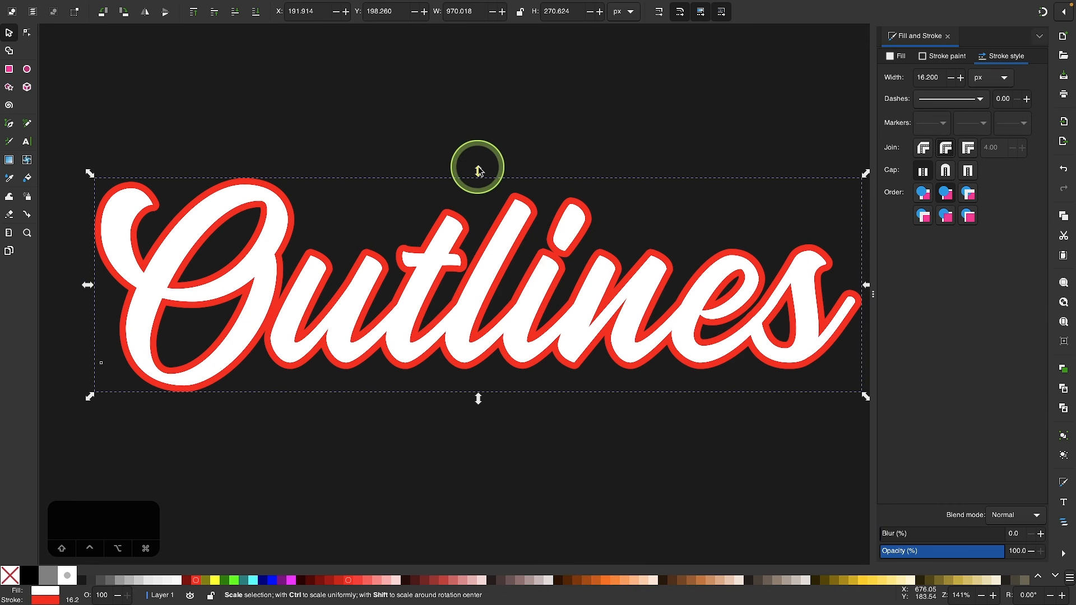
{"action": "left_click_drag", "start_coordinate": [491, 180], "coordinate": [505, 270]}
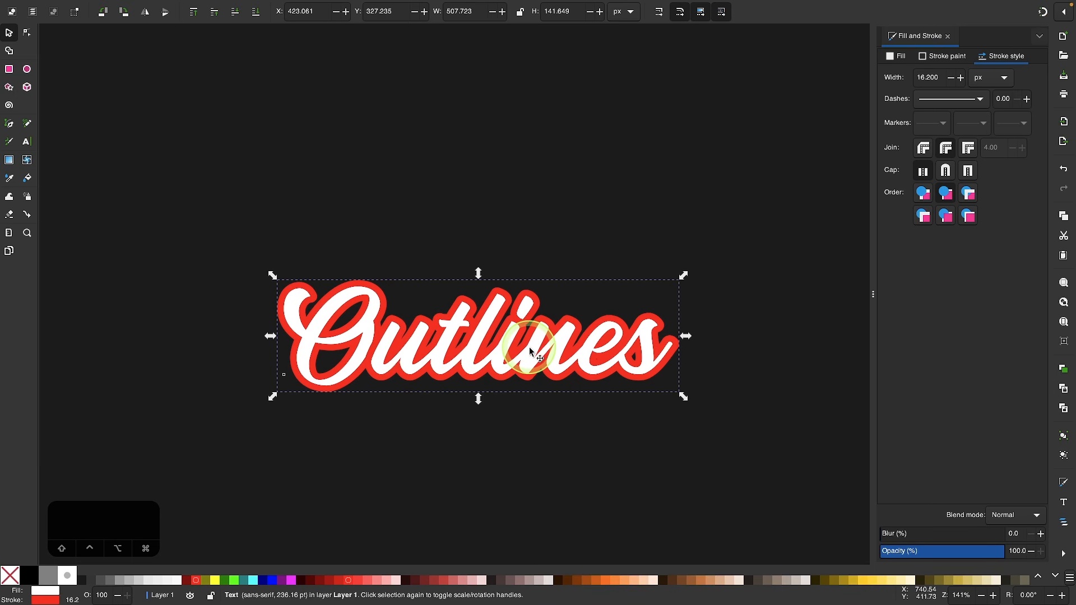
{"action": "key", "text": "ctrl+z"}
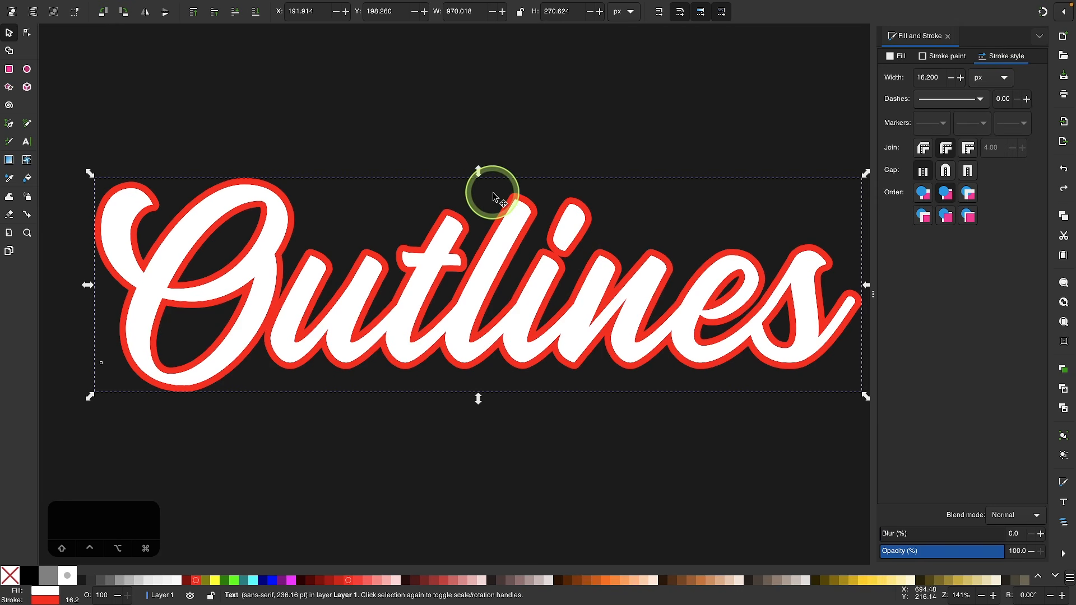
With stroke width scaling off, proportionally resize the text smaller and larger several times, finishing at about 448 px wide
{"action": "left_click_drag", "start_coordinate": [479, 172], "coordinate": [512, 243]}
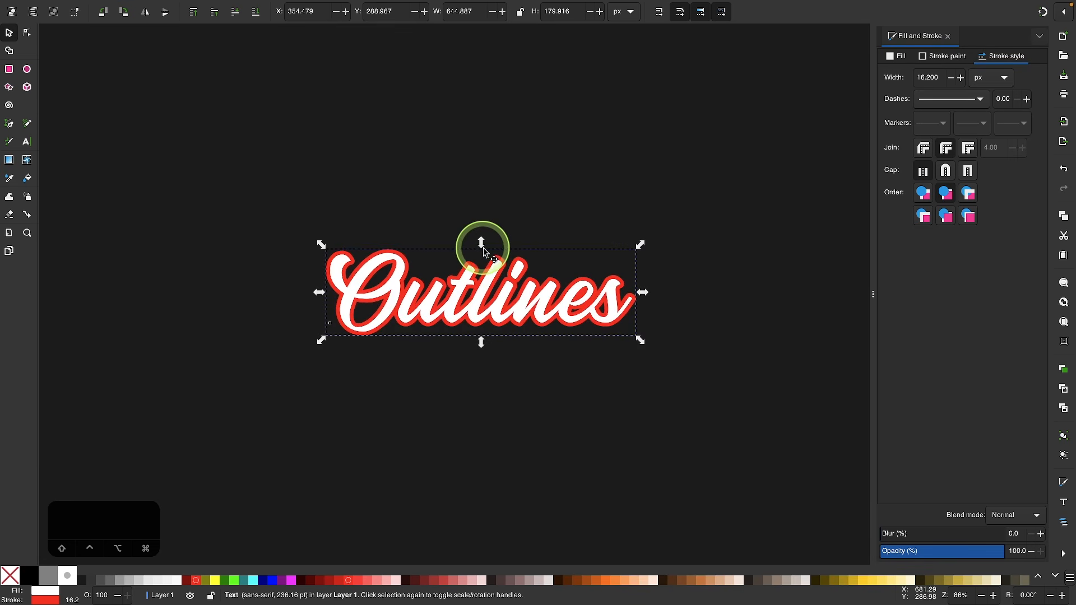
{"action": "left_click_drag", "start_coordinate": [473, 238], "coordinate": [504, 114]}
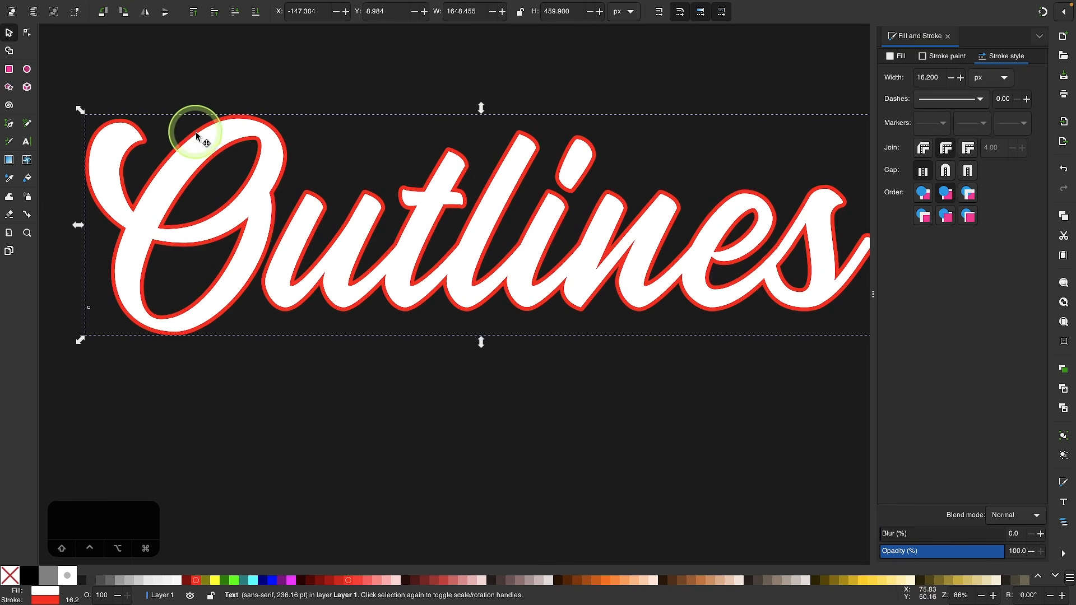
{"action": "left_click_drag", "start_coordinate": [481, 108], "coordinate": [505, 135]}
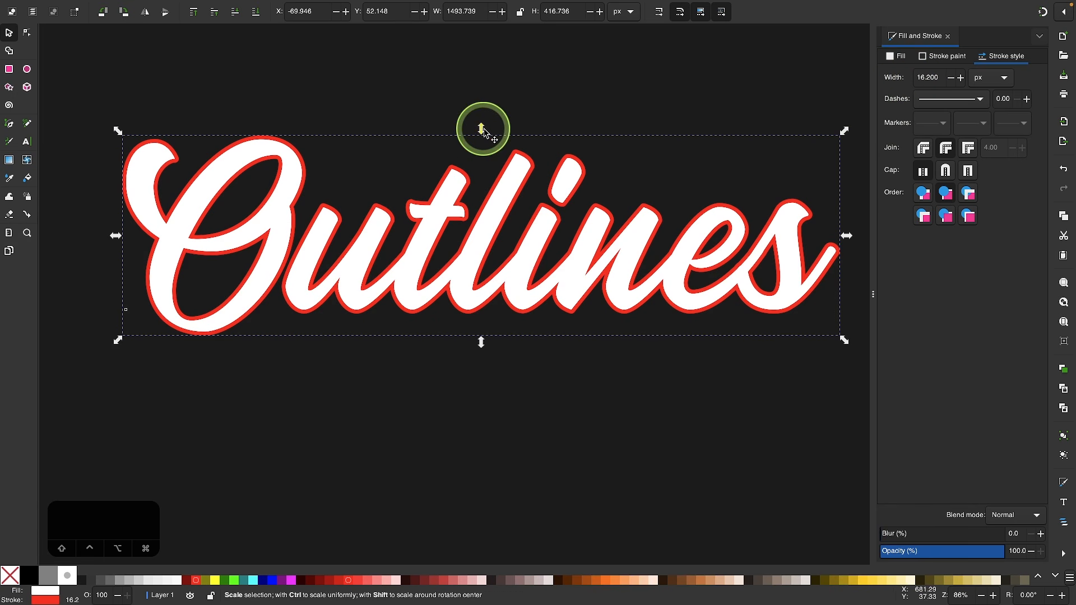
{"action": "left_click_drag", "start_coordinate": [481, 127], "coordinate": [495, 260]}
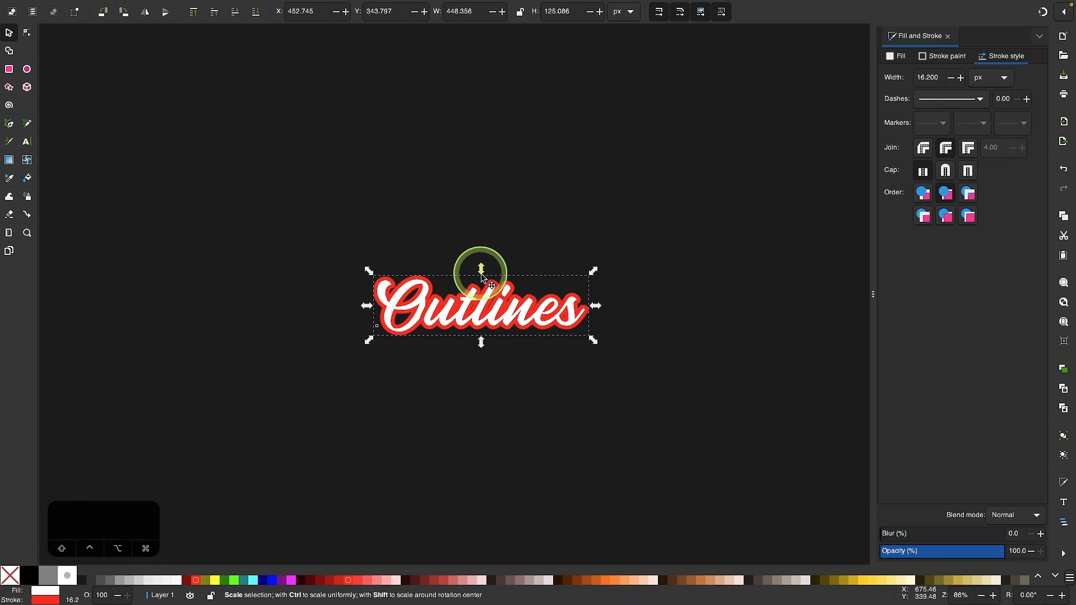
Proportionally enlarge the text to about 1628 px wide with stroke width scaling on, and to about 2448 px with it off
{"action": "mouse_move", "coordinate": [482, 275]}
{"action": "left_mouse_down"}
{"action": "mouse_move", "coordinate": [500, 115]}
{"action": "mouse_move", "coordinate": [509, 211]}
{"action": "mouse_move", "coordinate": [490, 120]}
{"action": "mouse_move", "coordinate": [476, 269]}
{"action": "mouse_move", "coordinate": [503, 118]}
{"action": "left_mouse_up"}
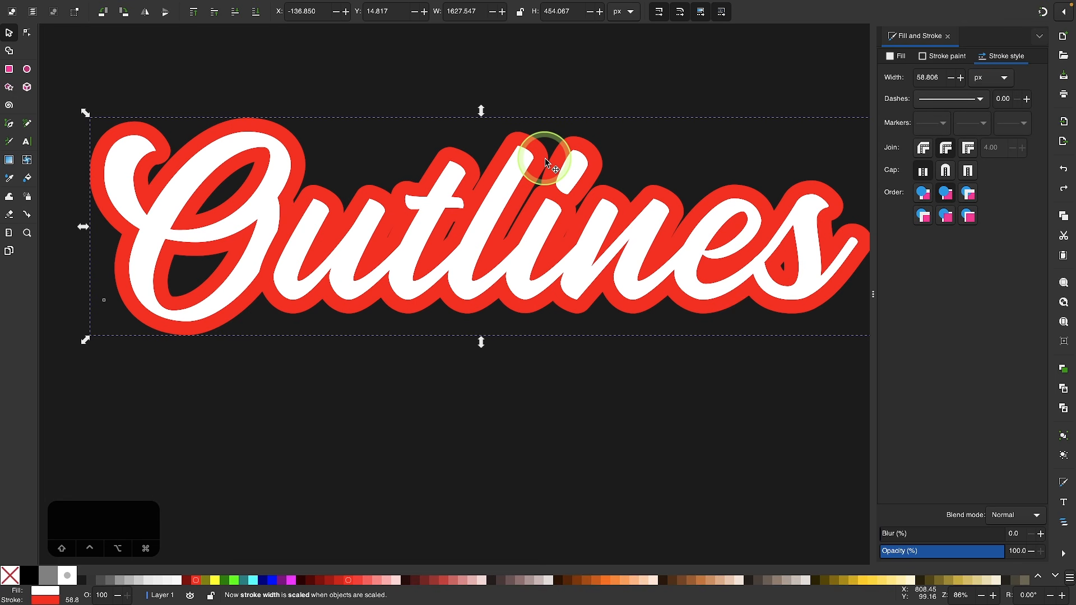
{"action": "left_click", "coordinate": [659, 11]}
{"action": "scroll", "coordinate": [554, 150], "scroll_direction": "down", "scroll_amount": 2}
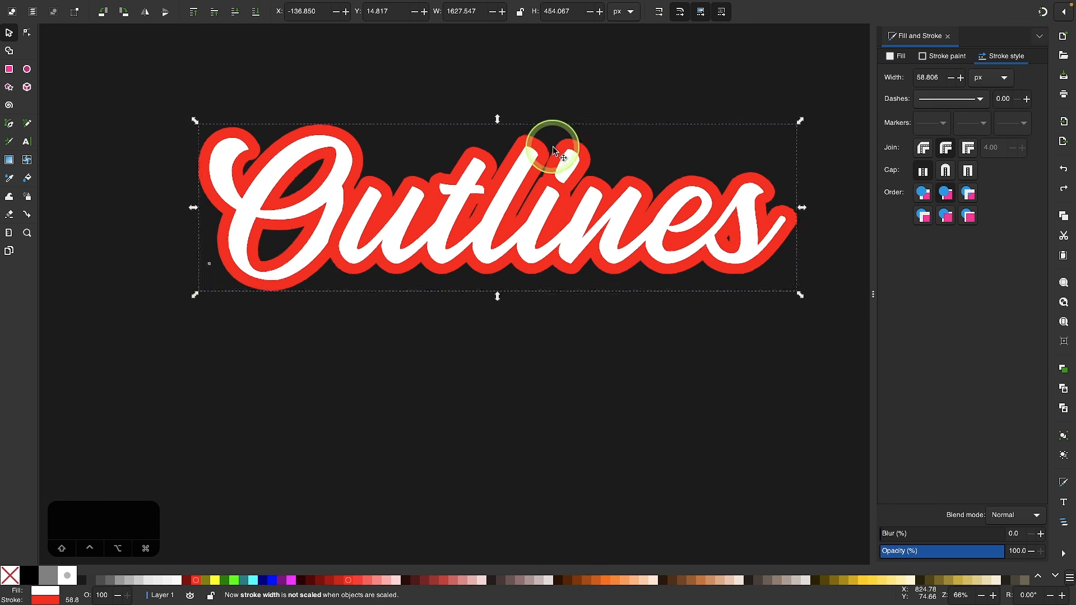
{"action": "scroll", "coordinate": [553, 150], "scroll_direction": "down", "scroll_amount": 1}
{"action": "left_click_drag", "start_coordinate": [502, 264], "coordinate": [516, 343]}
{"action": "scroll", "coordinate": [516, 344], "scroll_direction": "down", "scroll_amount": 2}
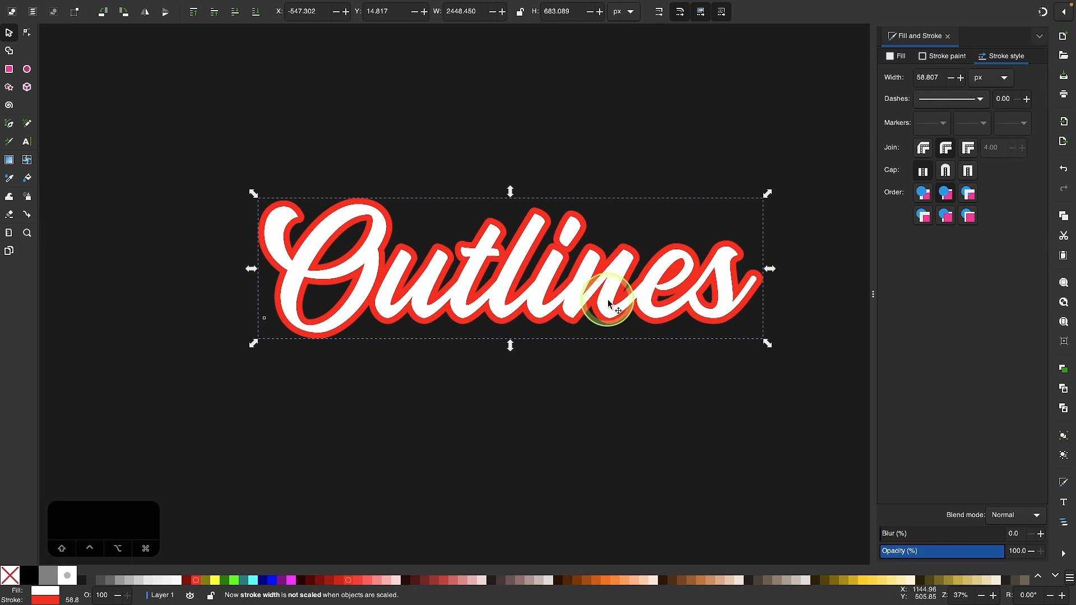